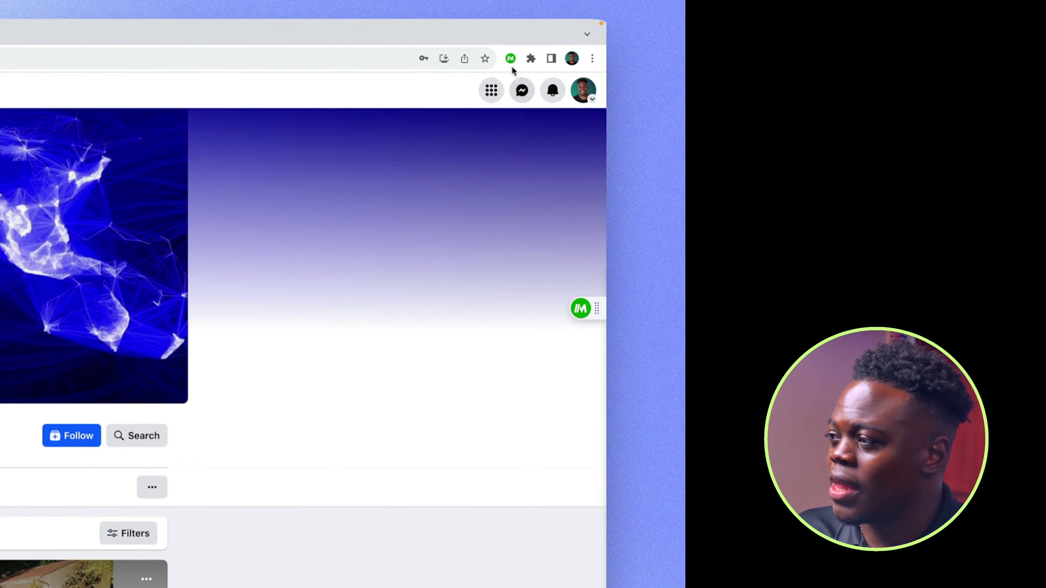
Review Magical's captured profile fields (name, bio, job title, education, location) and begin adding more.
click(510, 60)
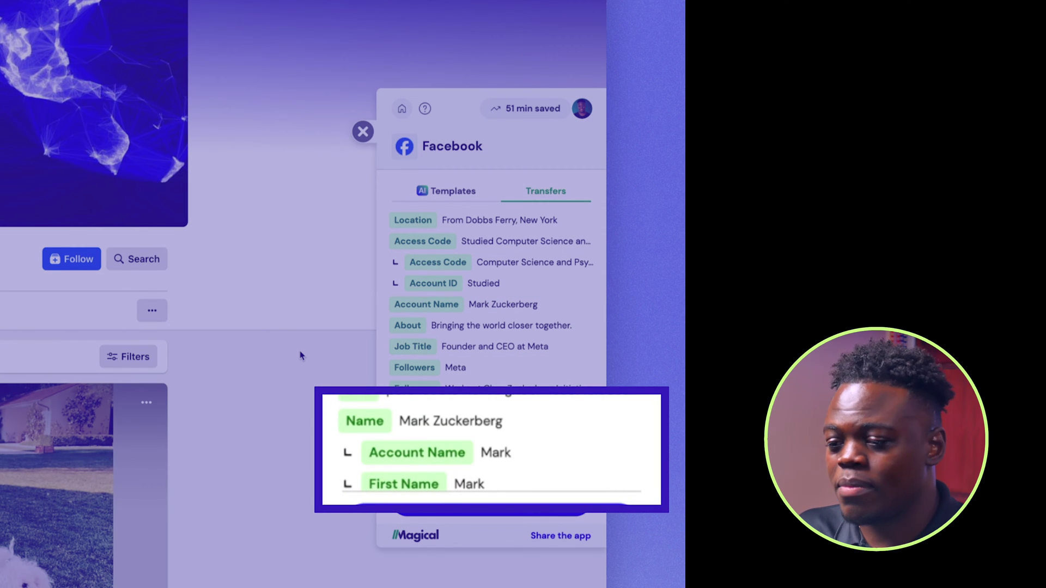
scroll(545, 327, down, 4)
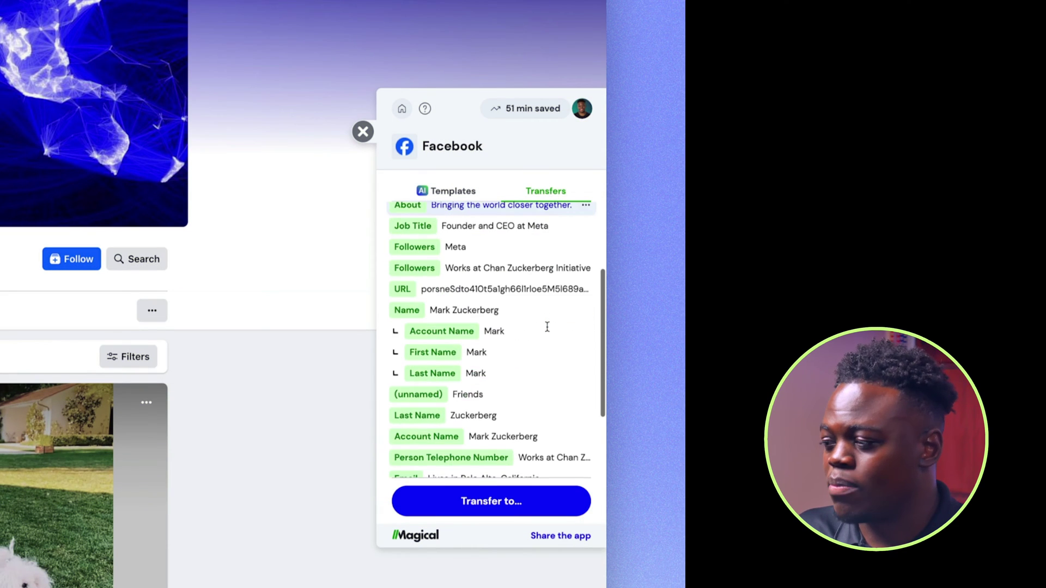
scroll(547, 327, down, 1)
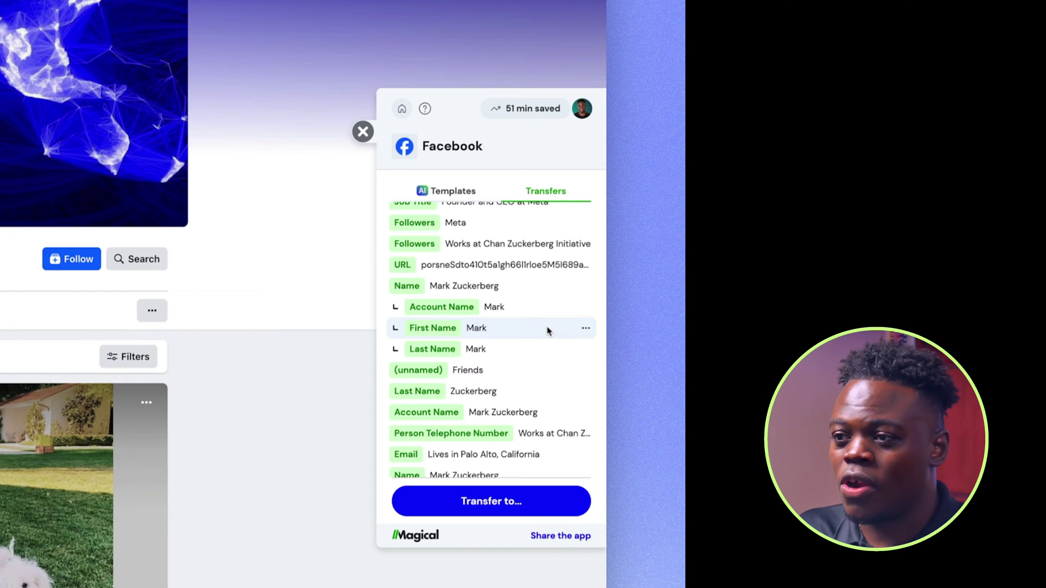
scroll(548, 331, down, 3)
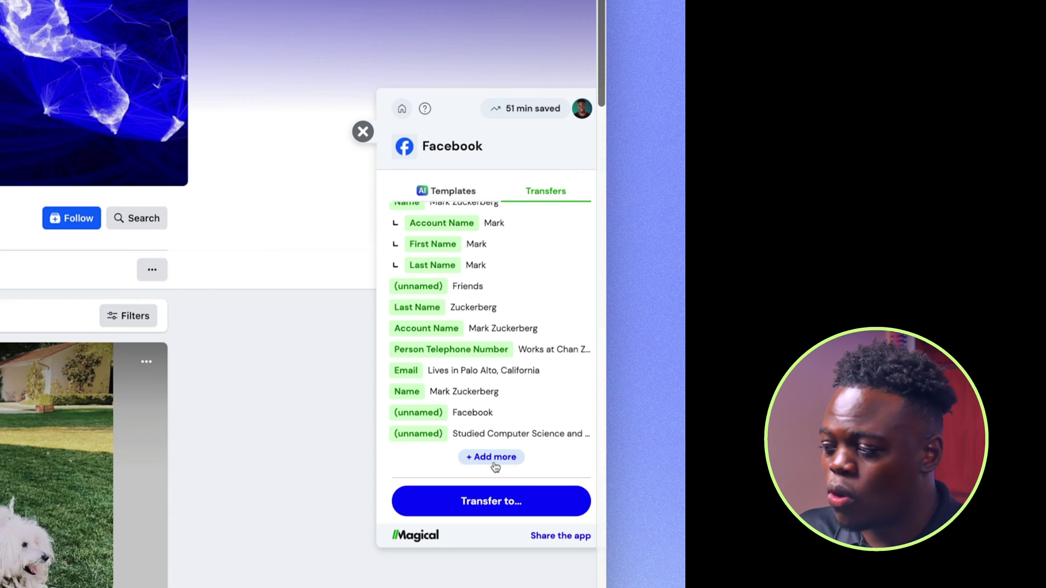
click(494, 460)
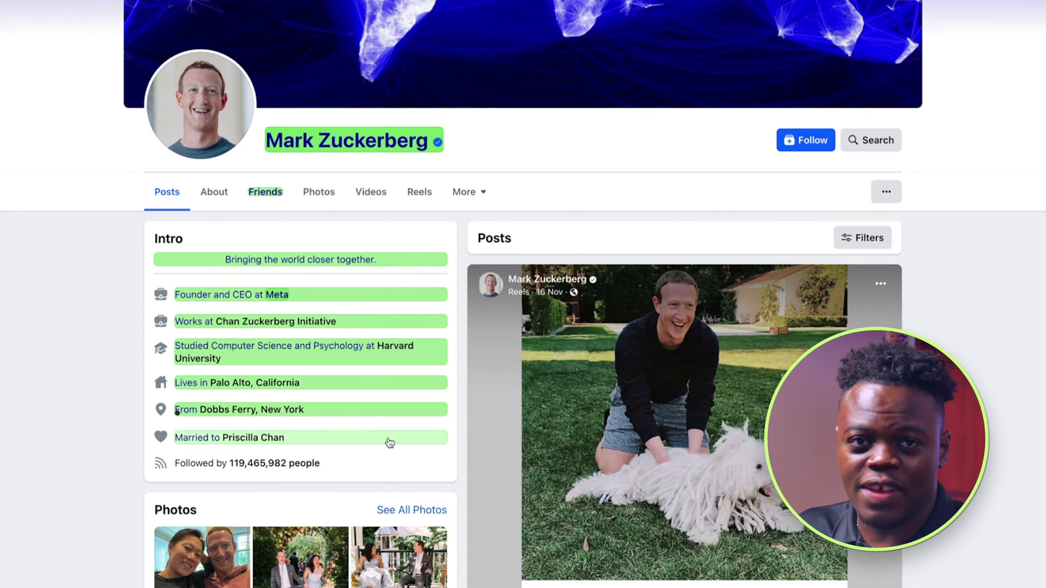
Capture the 'Married to' line under a new Marital Status label and finish collecting fields.
click(389, 442)
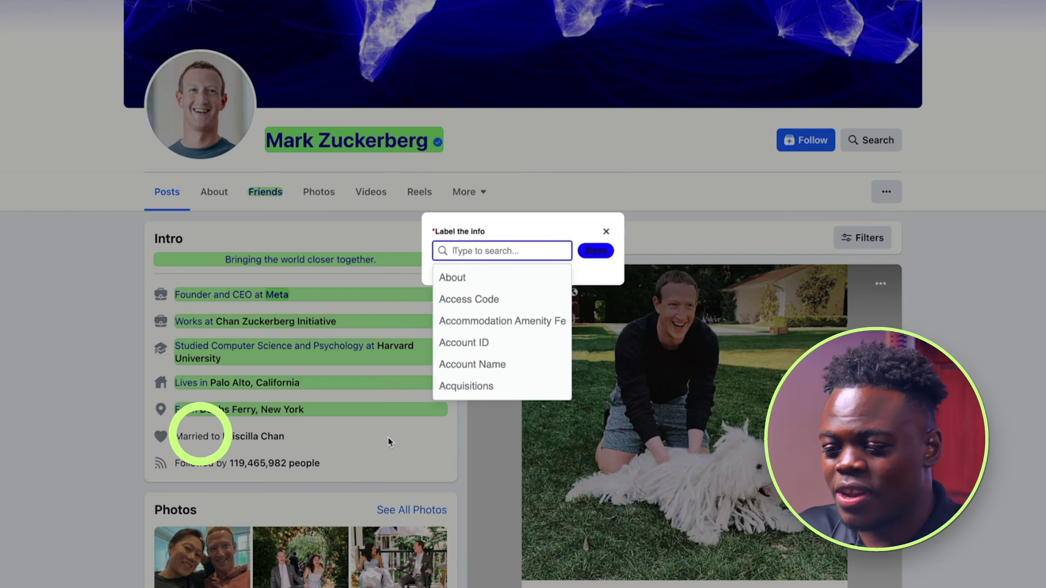
text(Ma)
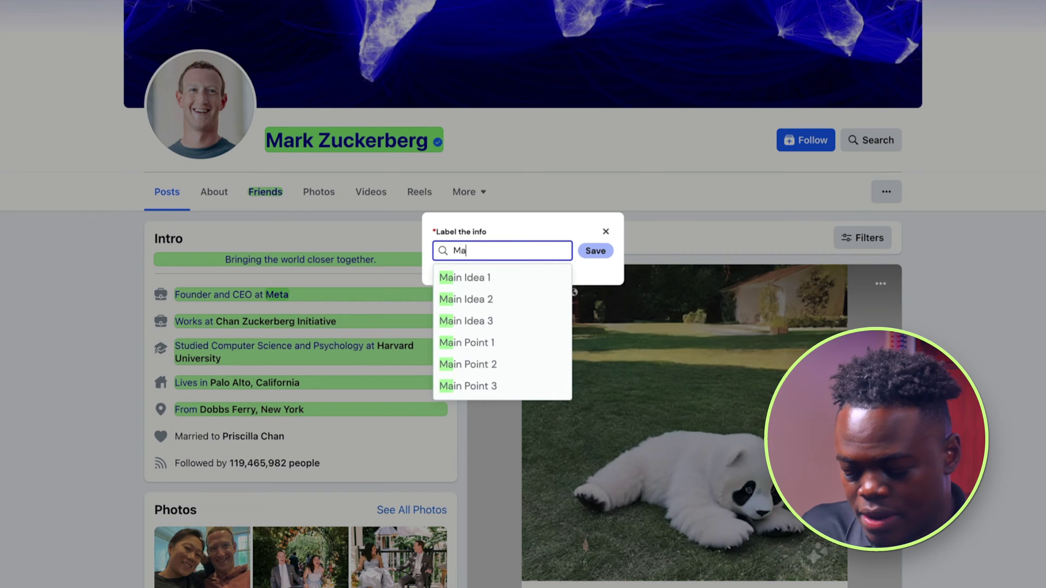
text(rital Sta)
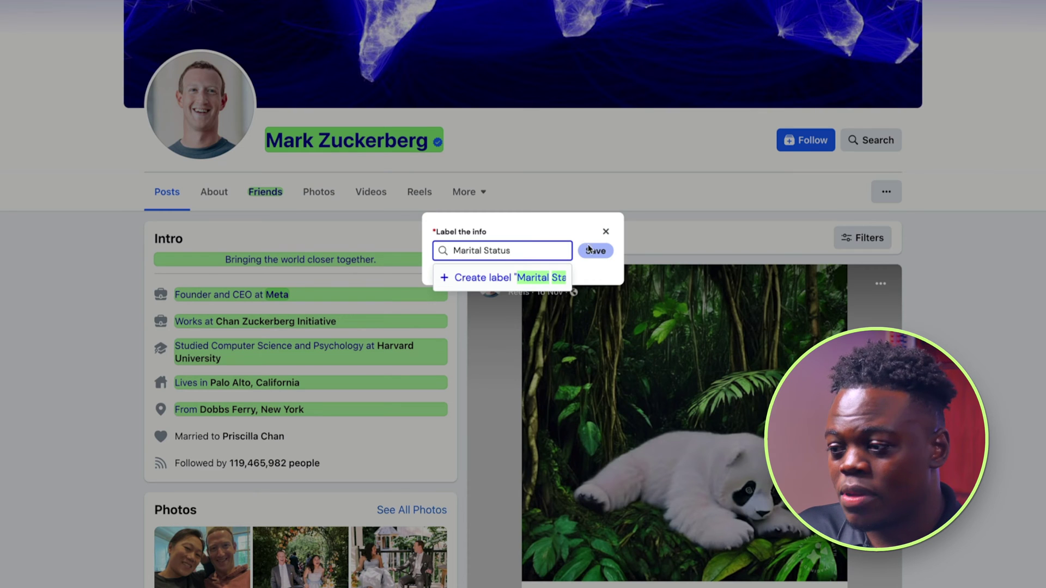
click(533, 276)
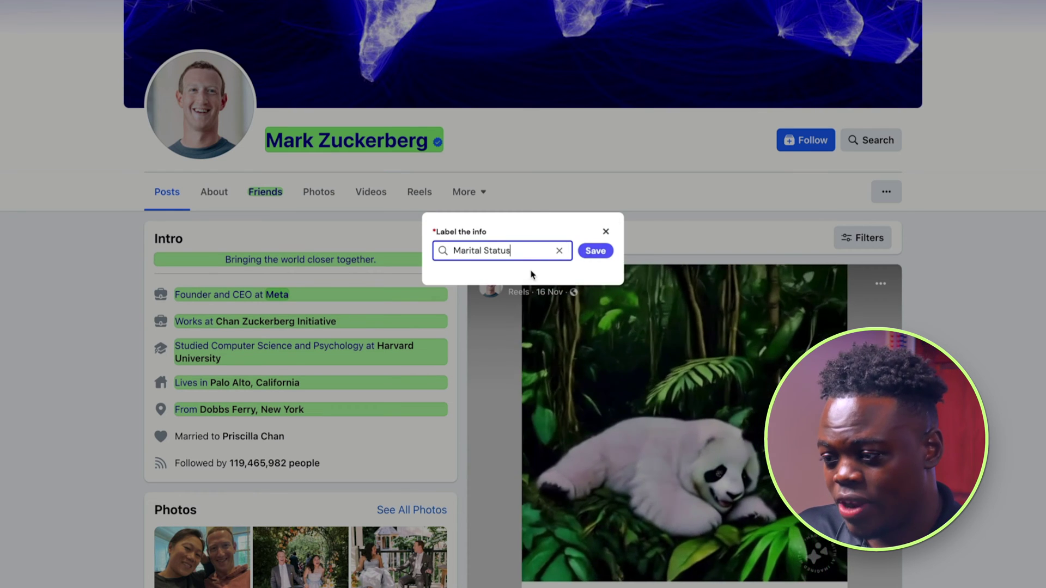
click(596, 250)
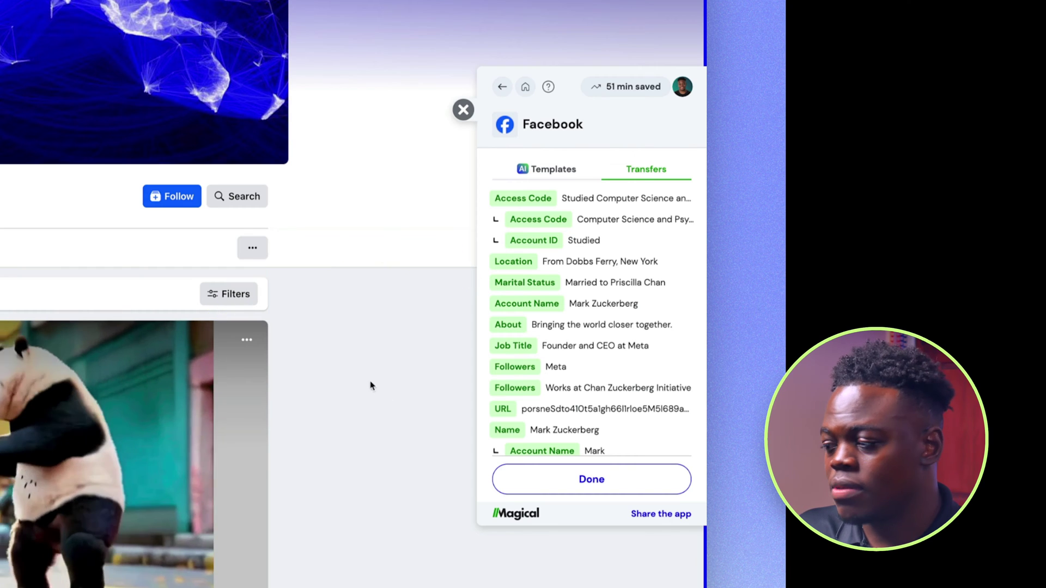
click(542, 477)
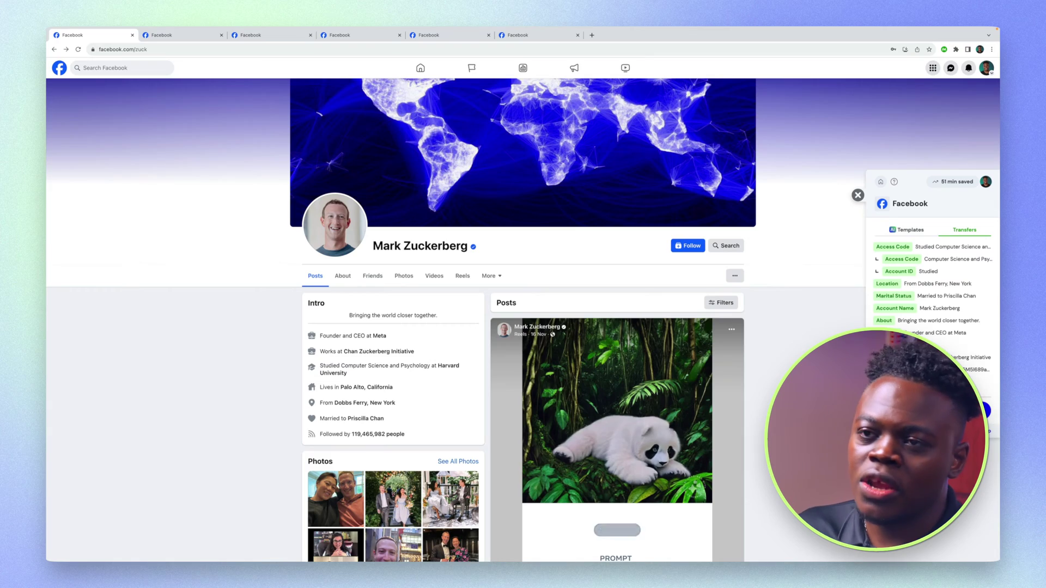
click(202, 43)
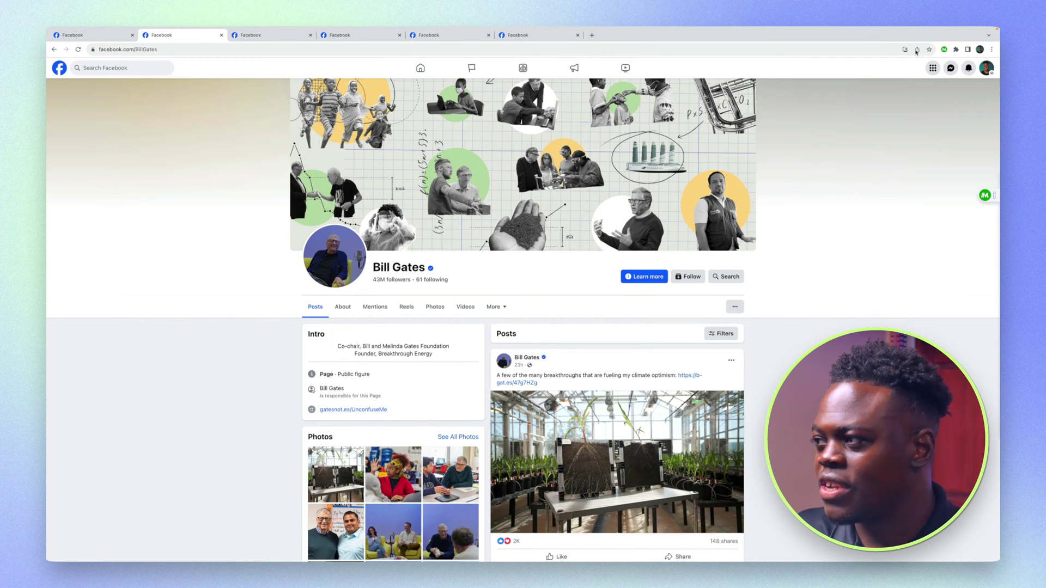
click(944, 50)
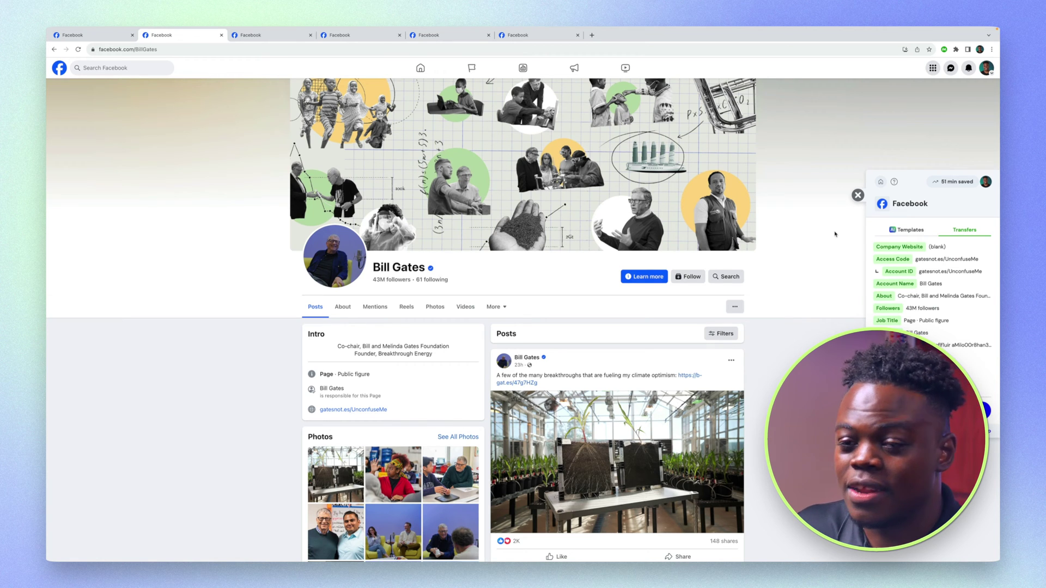
click(985, 411)
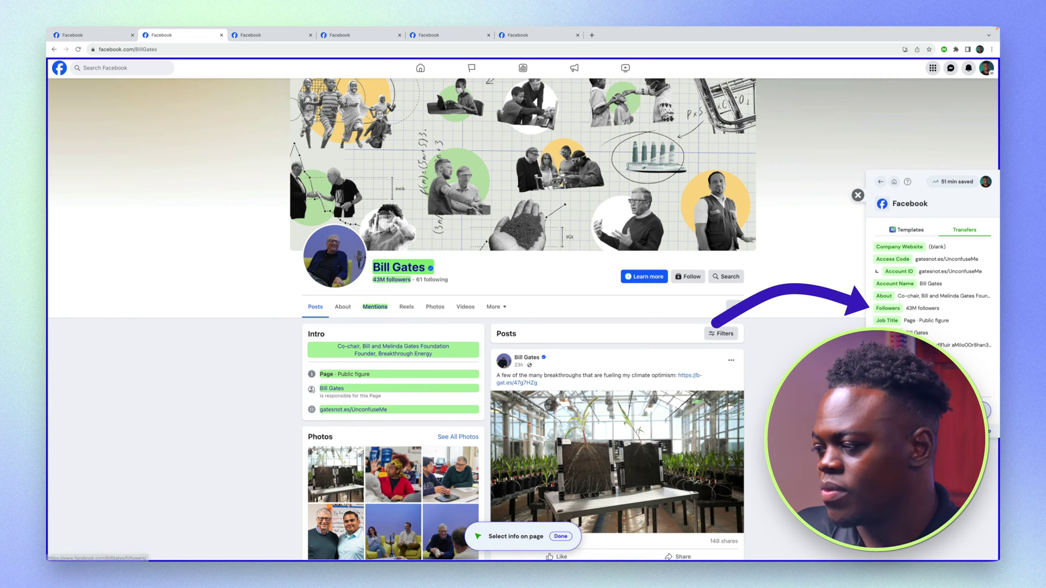
key(Escape)
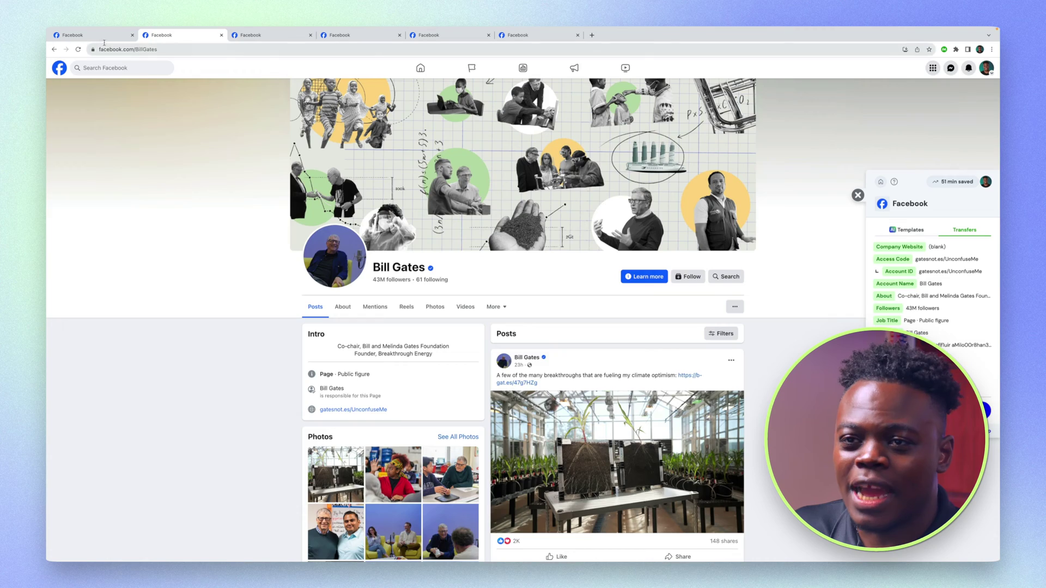
click(103, 36)
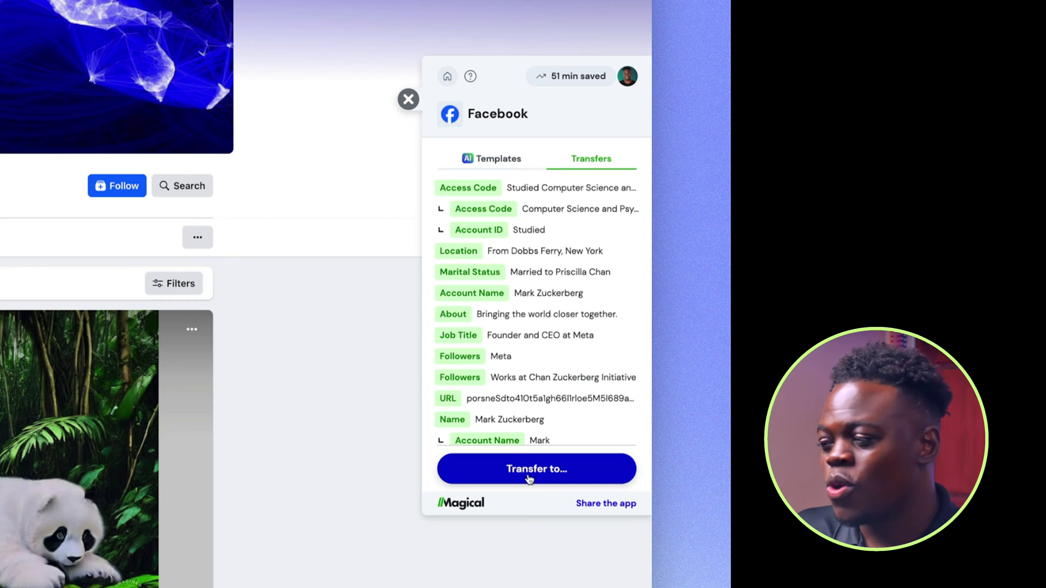
Transfer the profile fields from all similar Facebook tabs into a new spreadsheet.
click(532, 470)
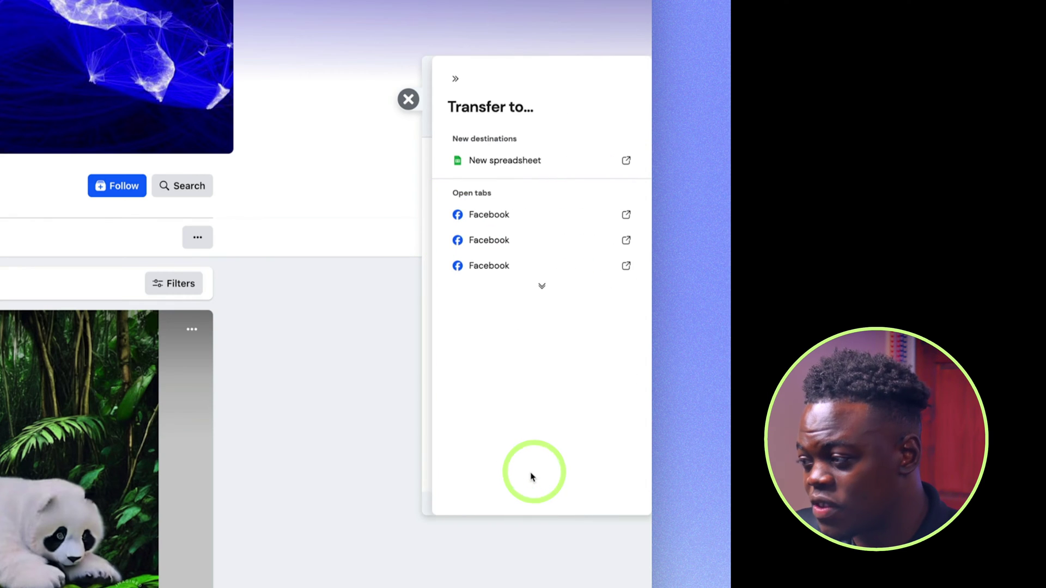
click(531, 165)
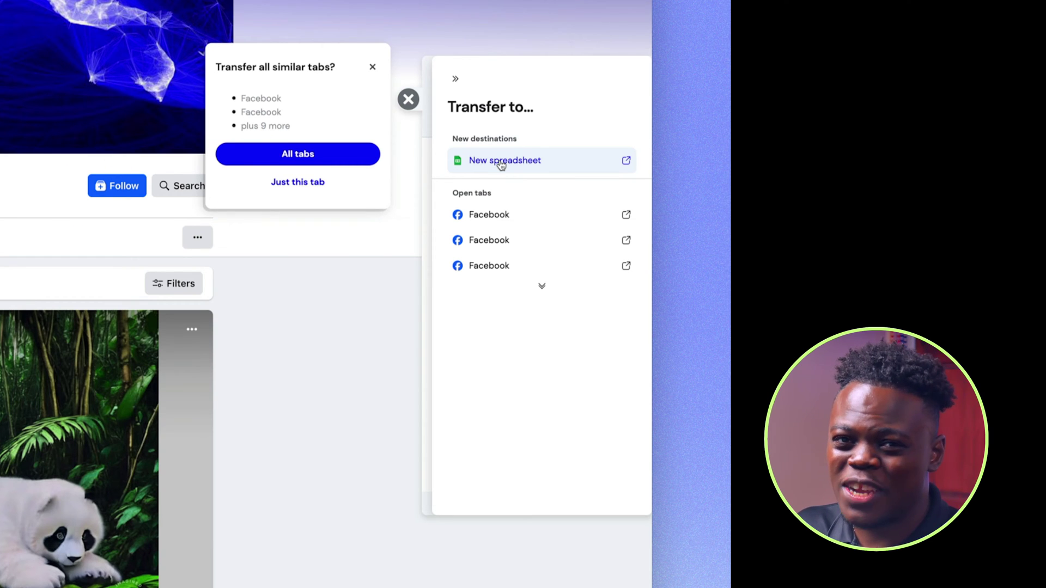
click(298, 154)
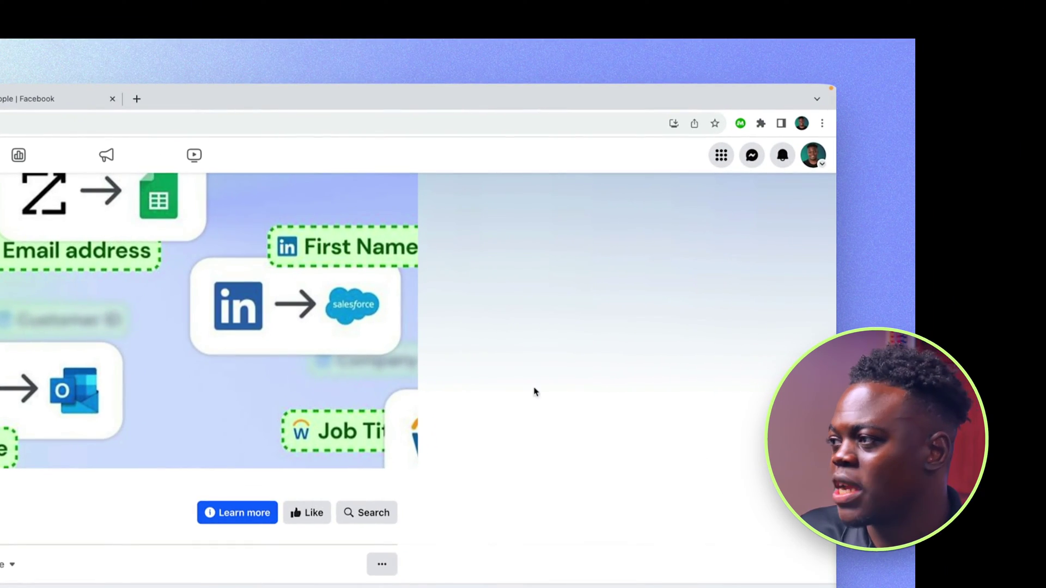
Export company-page details for Magical, Meta, Microsoft, Hootsuite, Amazon.com and Apple to a new spreadsheet.
click(740, 122)
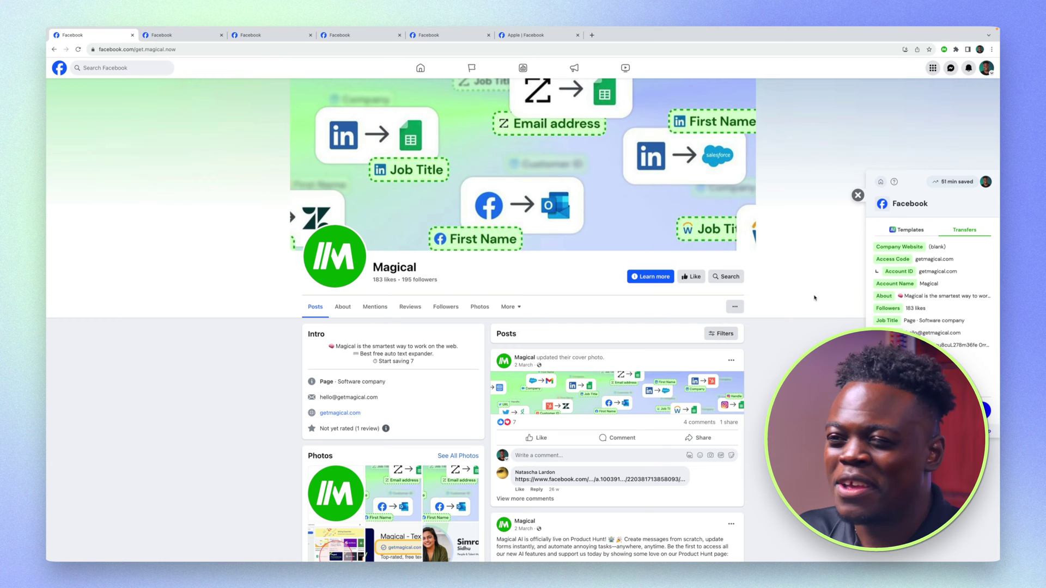
key(ctrl+shift+Tab)
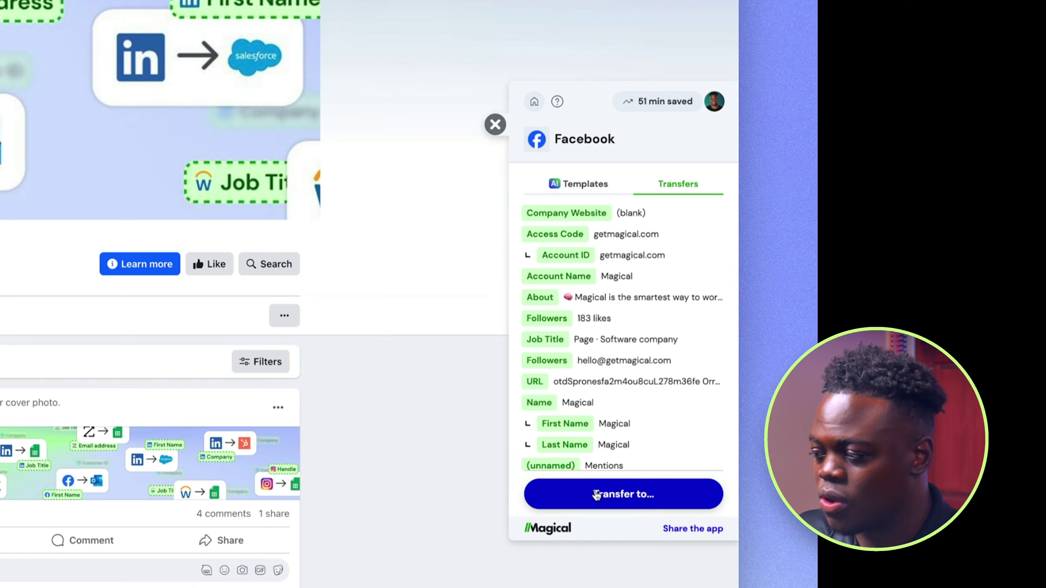
click(596, 495)
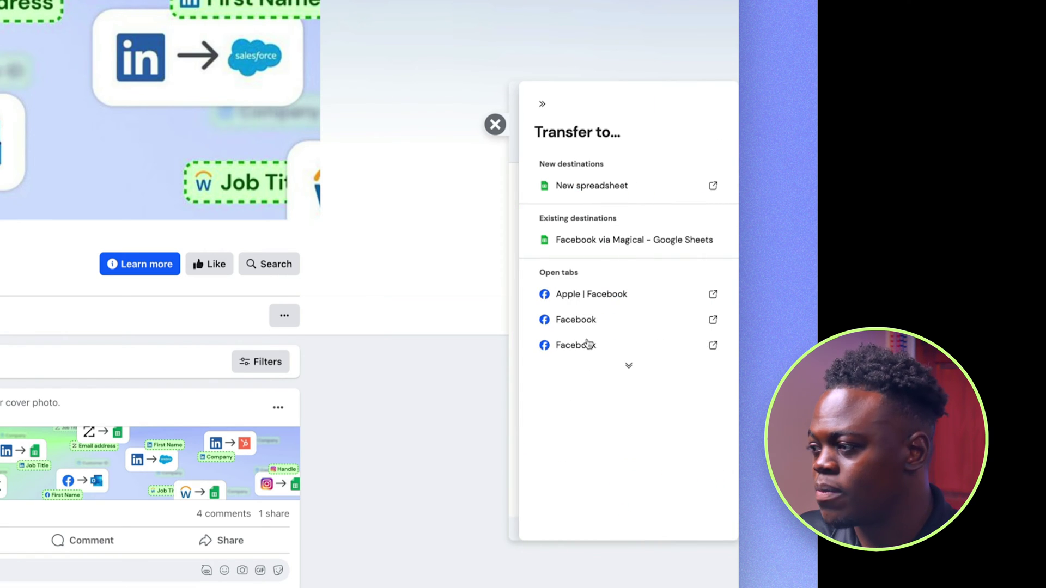
click(588, 187)
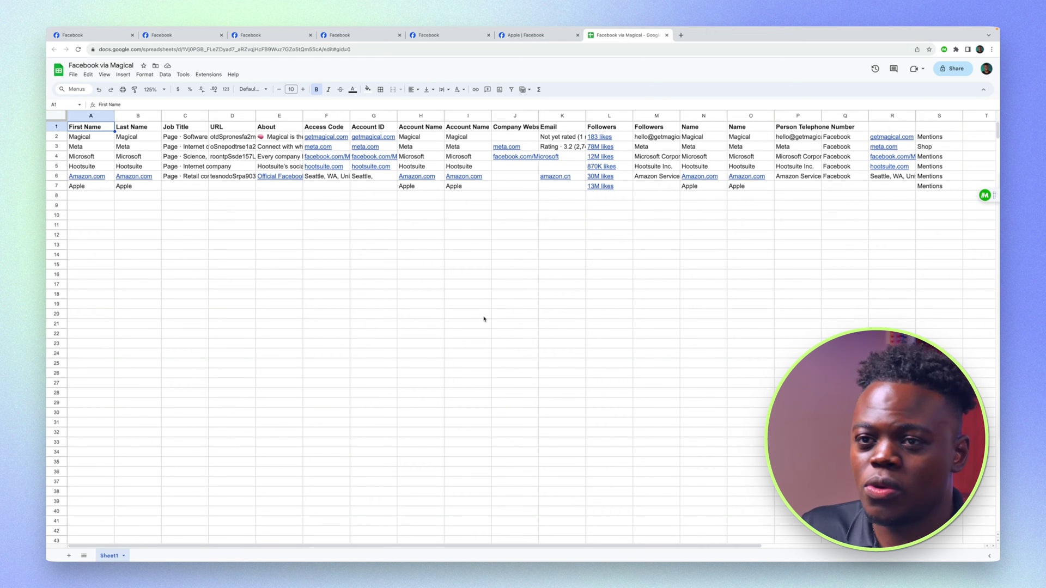
Rename the spreadsheet title to 'Company Profiles'.
click(130, 65)
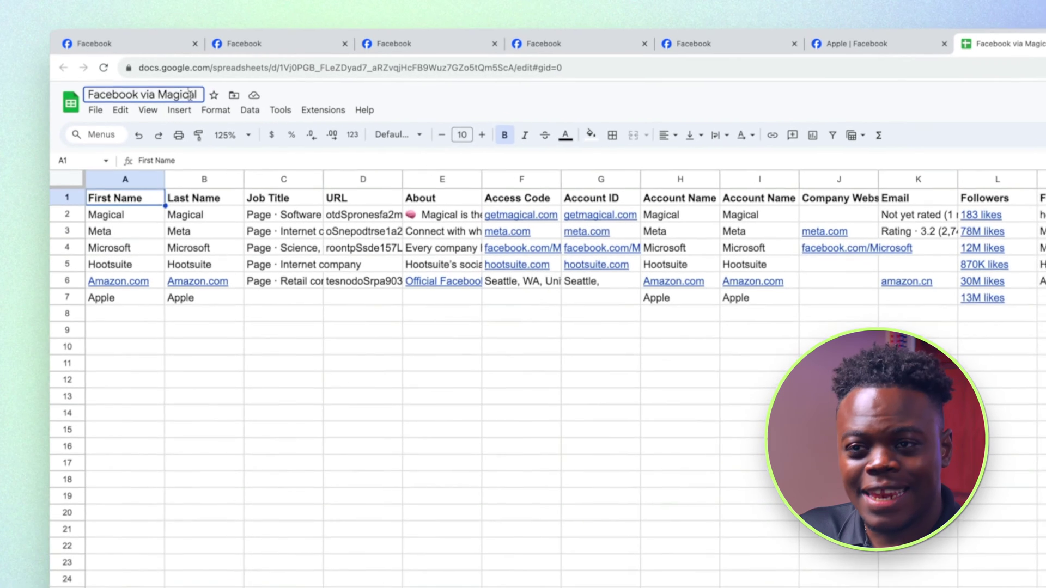
click(193, 97)
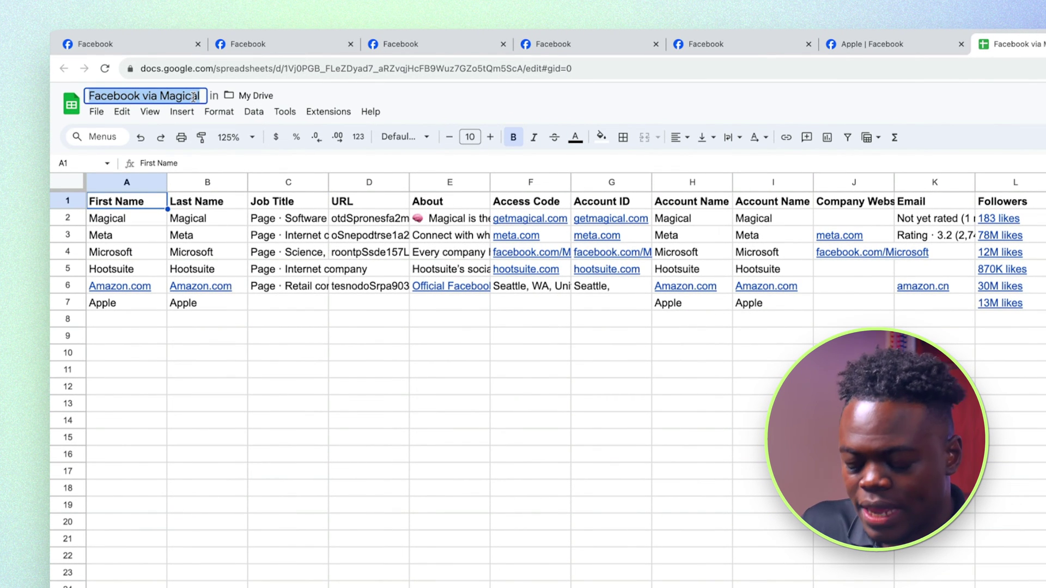
text(C)
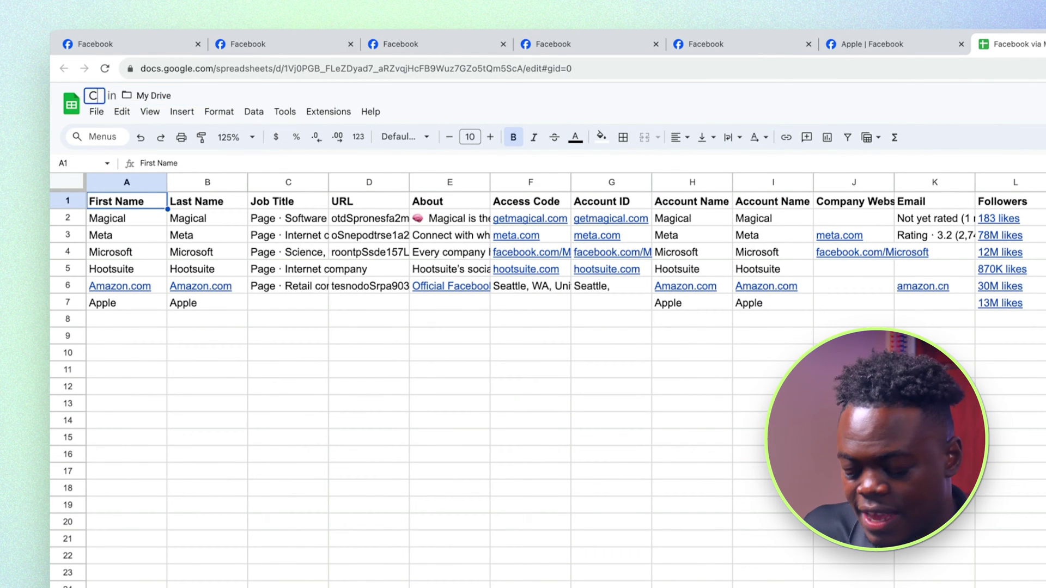
text(ompany Profiles)
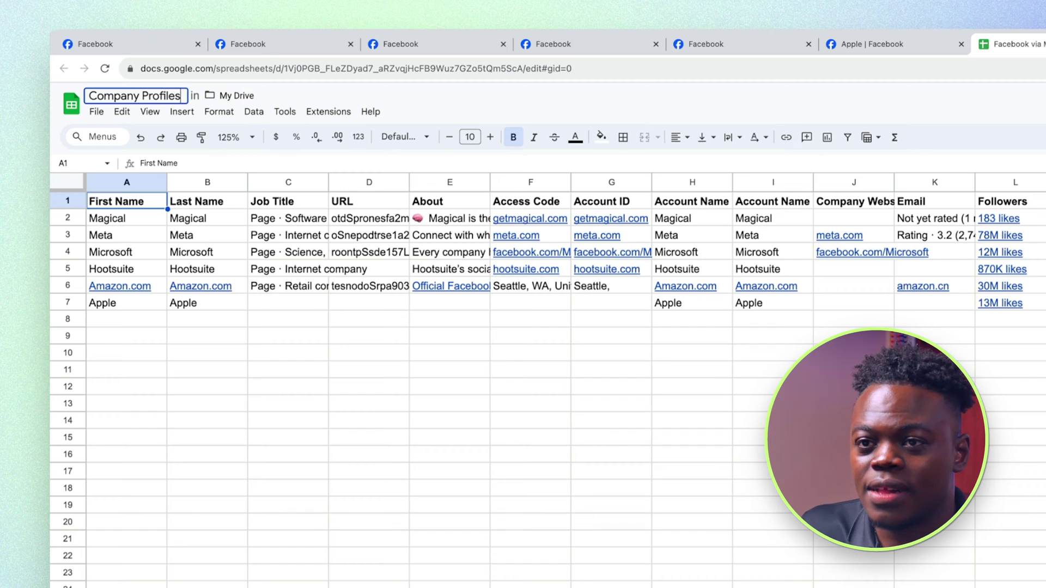
click(573, 401)
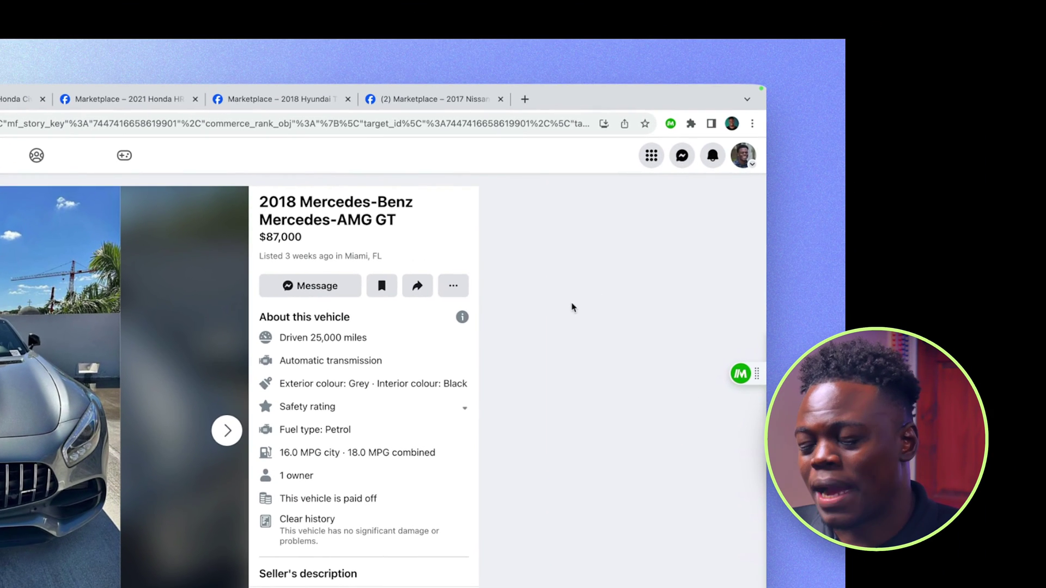
Review Magical's fields for the Mercedes-AMG GT listing, including the $87,000 price, and begin adding more.
click(671, 124)
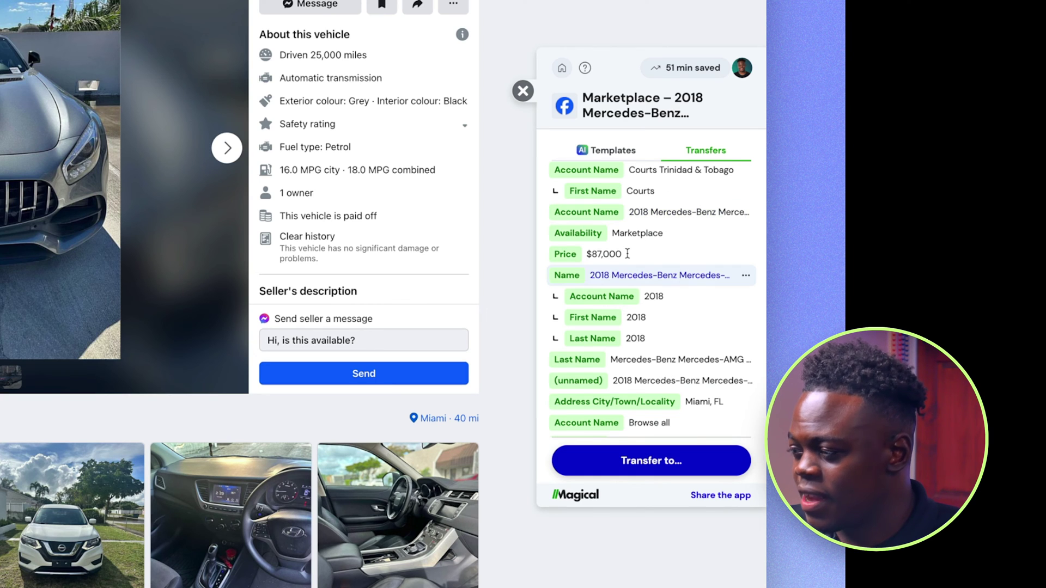
scroll(638, 267, down, 5)
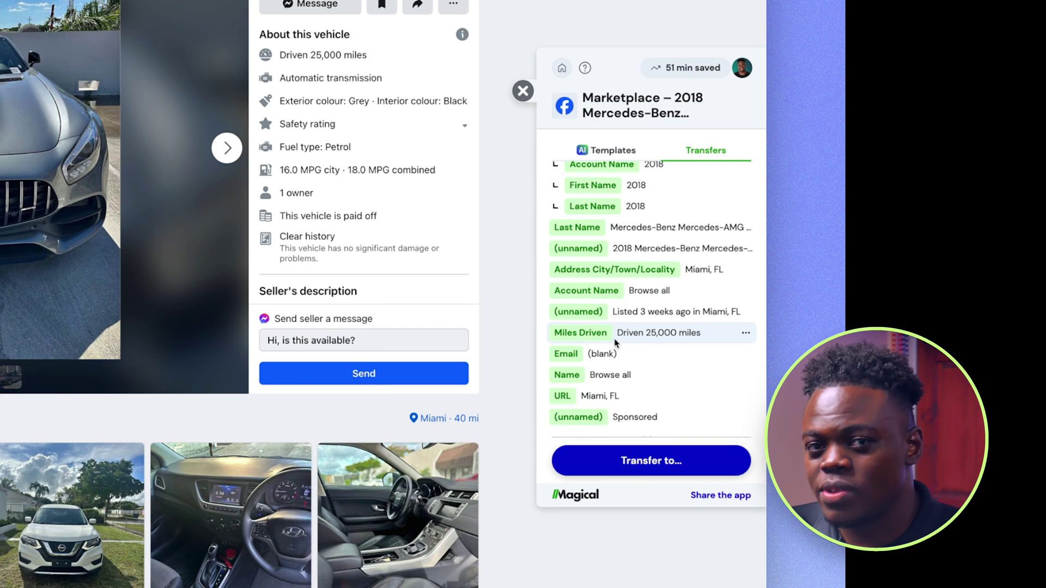
scroll(622, 345, down, 2)
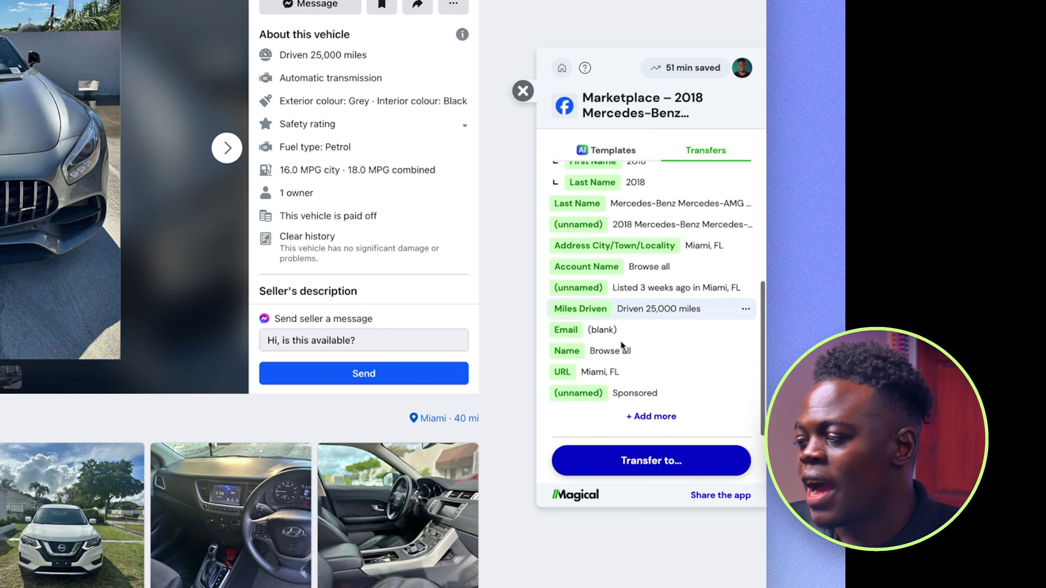
click(653, 416)
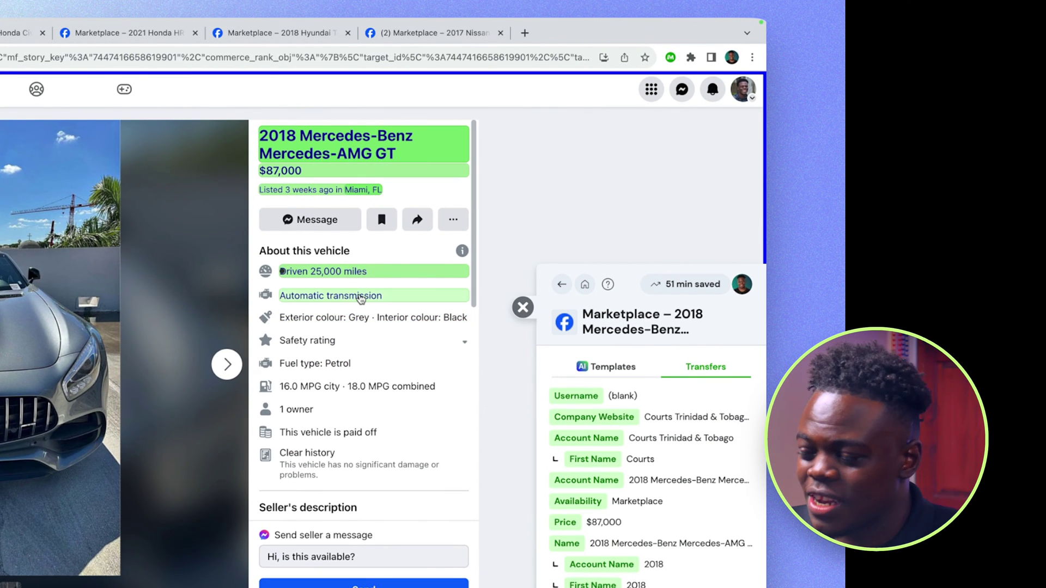
Save the 'Automatic transmission' detail under a new Engine Type label and finish adding fields.
click(360, 296)
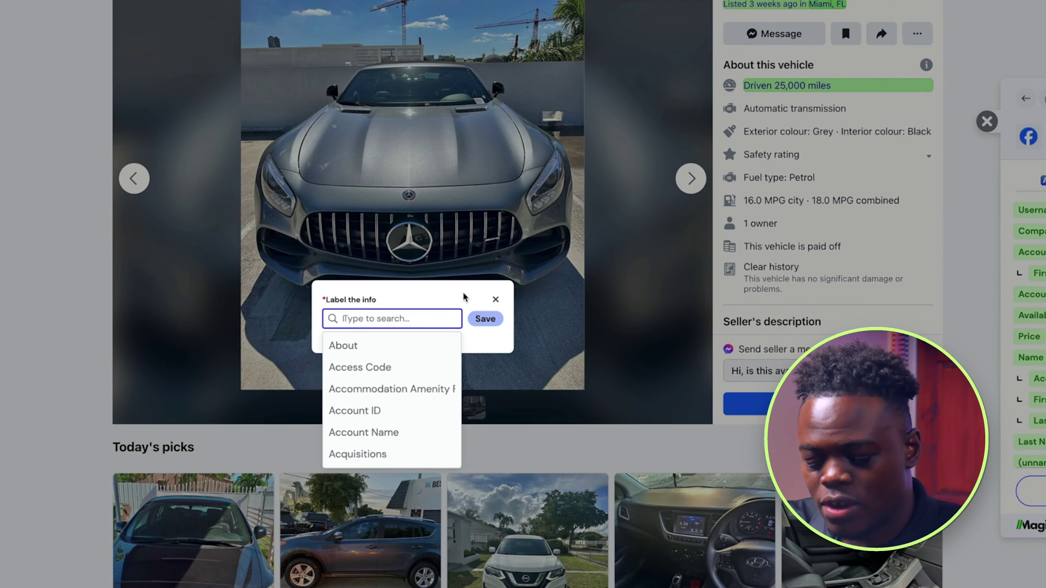
text(Engi)
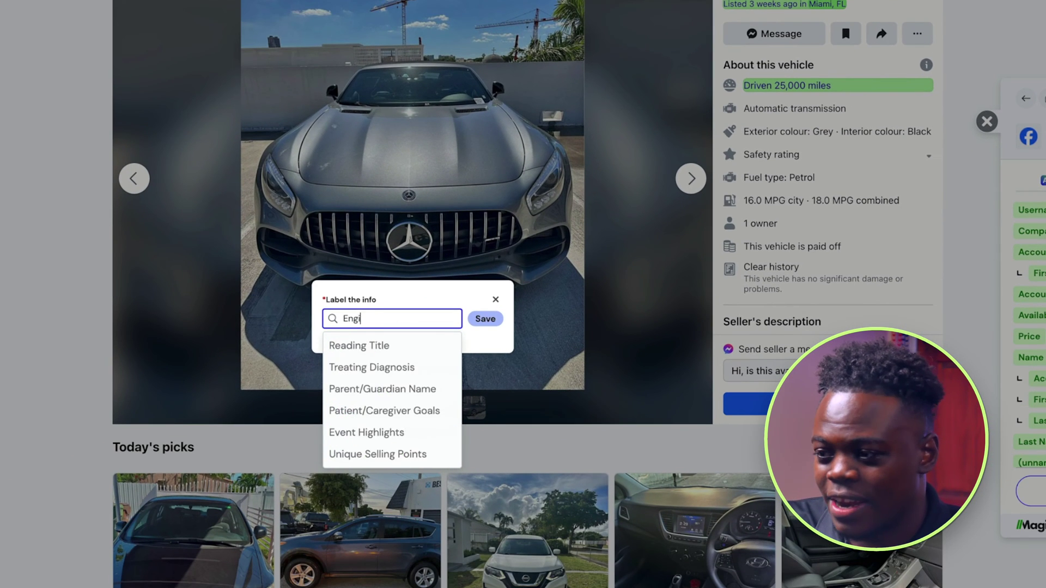
text(ne Type)
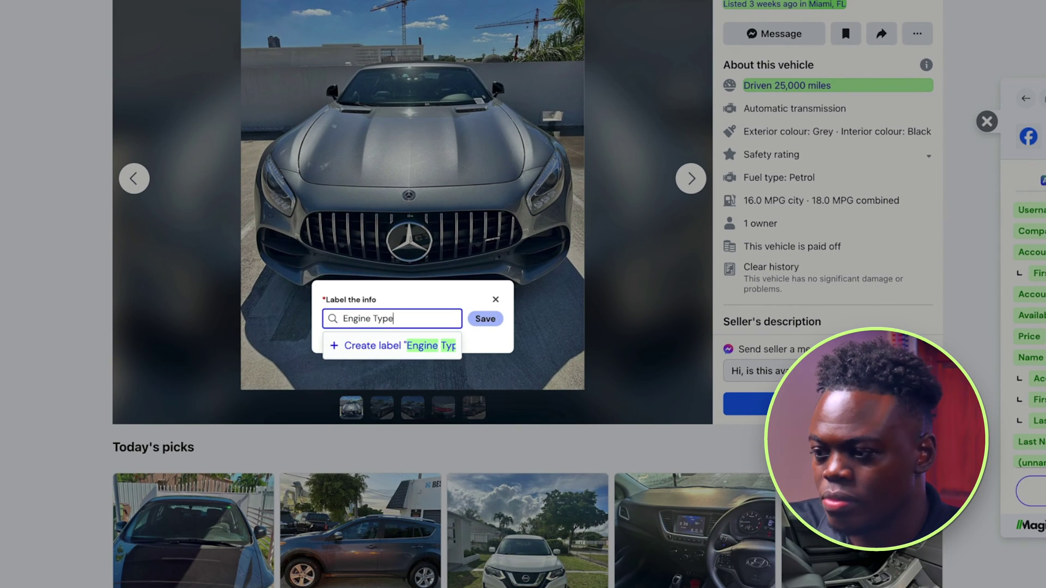
click(387, 353)
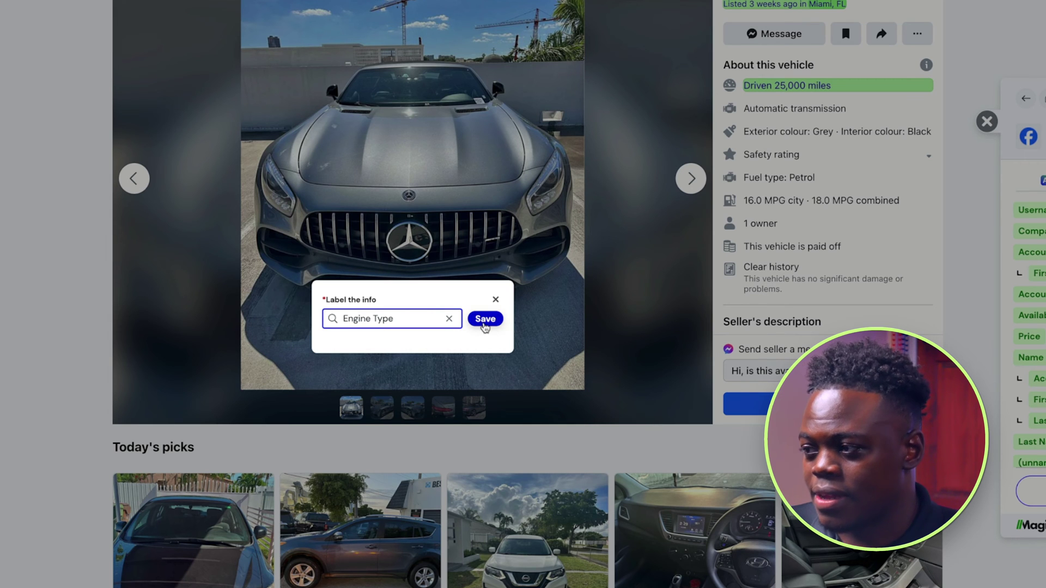
click(484, 319)
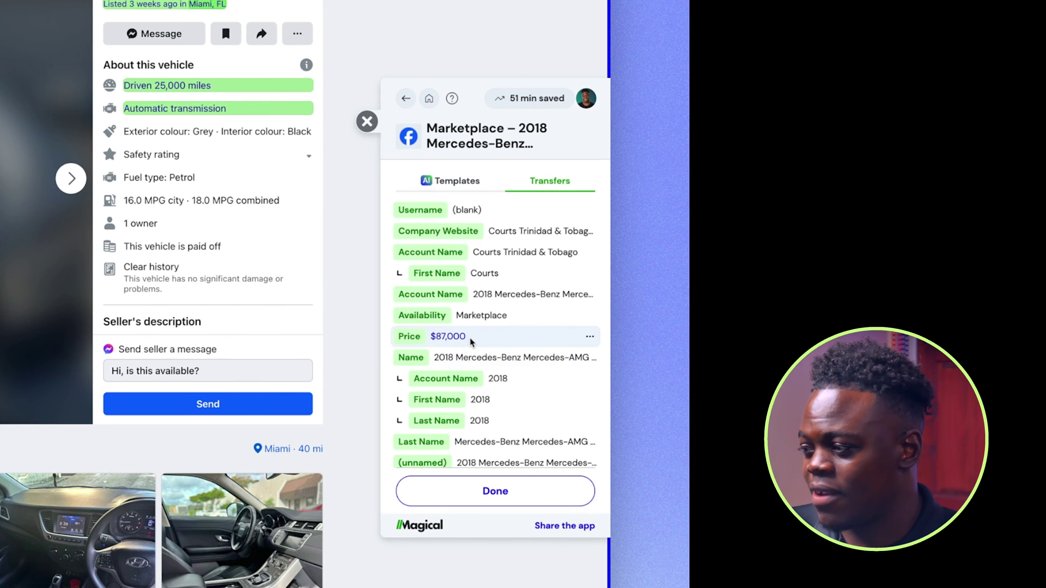
scroll(471, 342, down, 8)
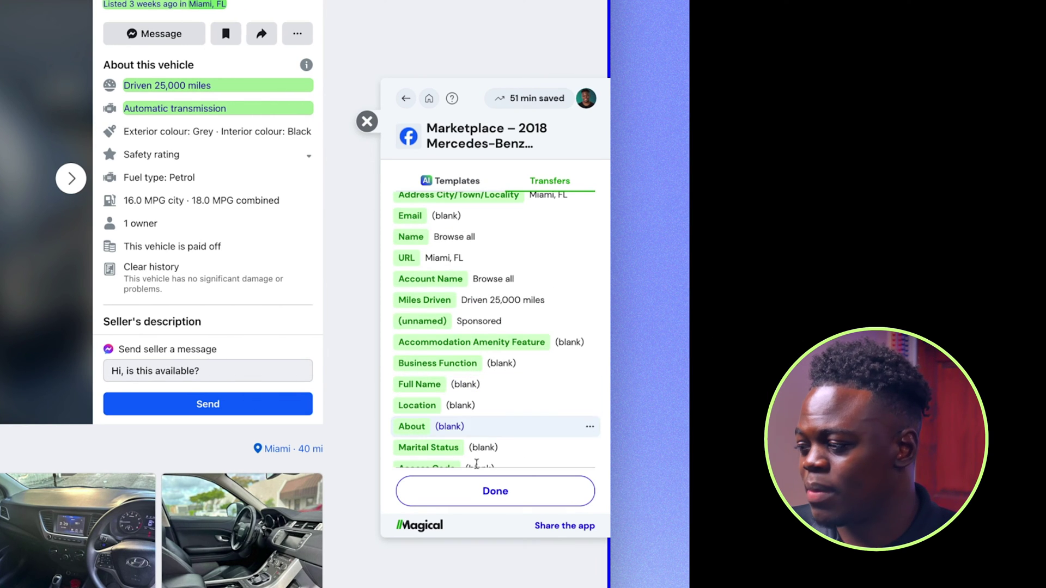
click(483, 492)
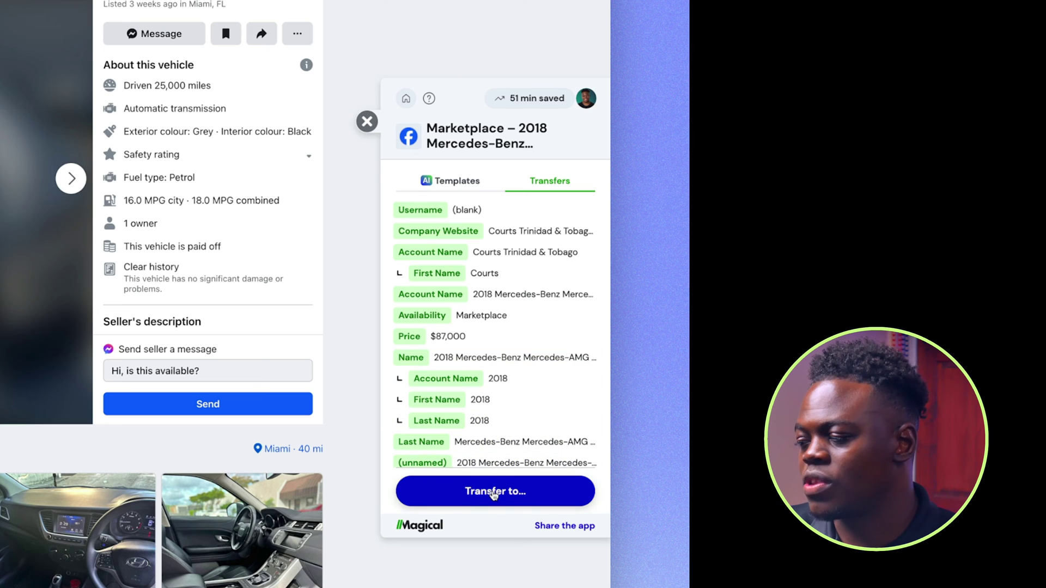
Send all nine similar Marketplace car listing tabs to a new spreadsheet and check the $87,000 price.
click(493, 493)
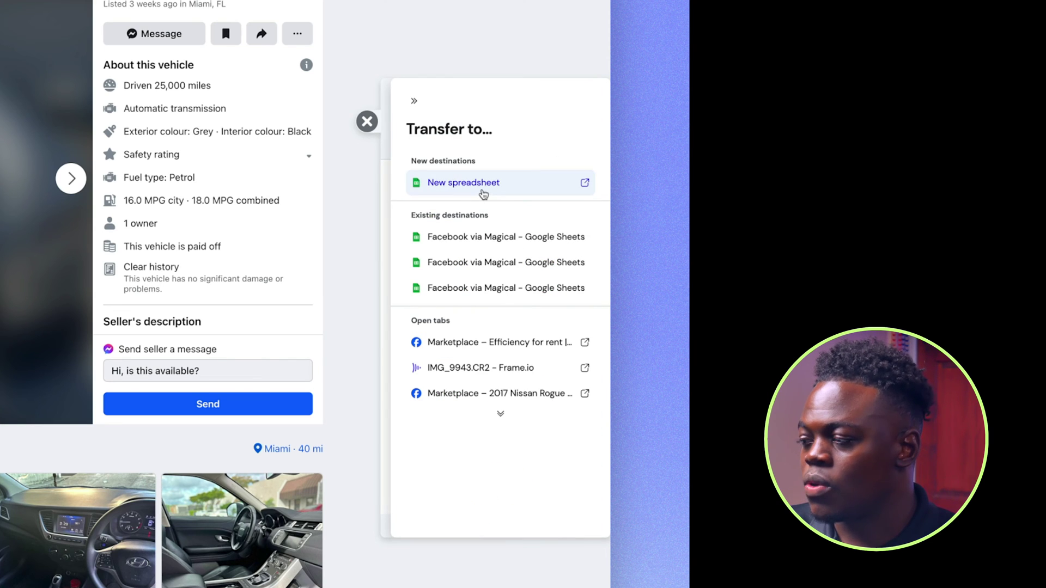
click(484, 194)
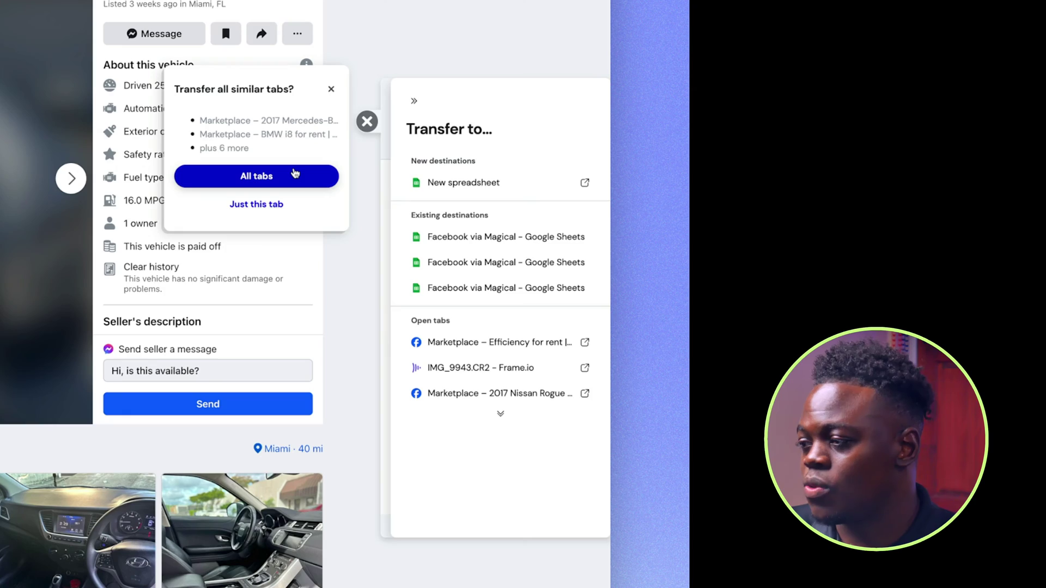
click(295, 174)
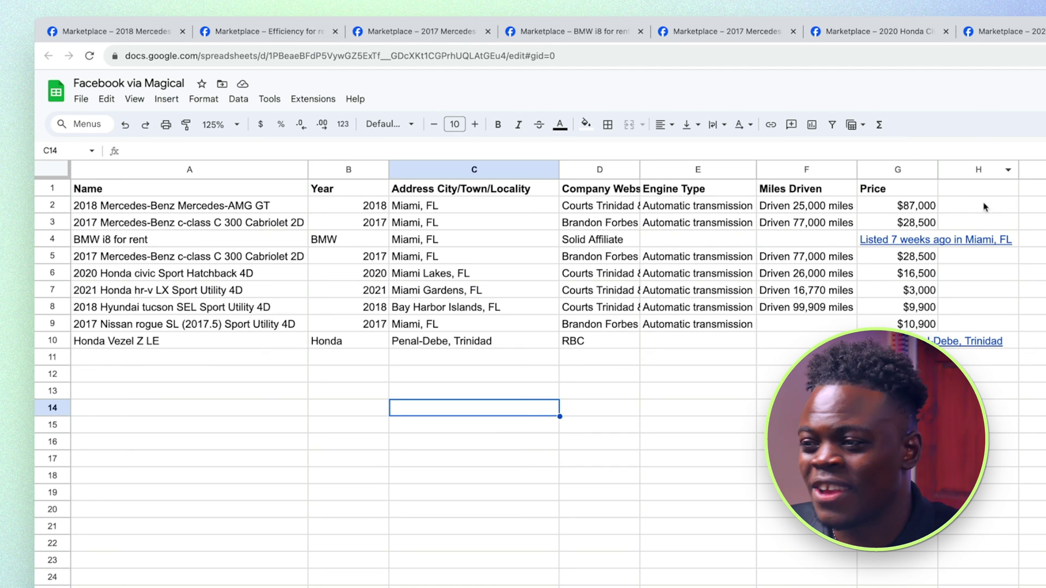
click(904, 202)
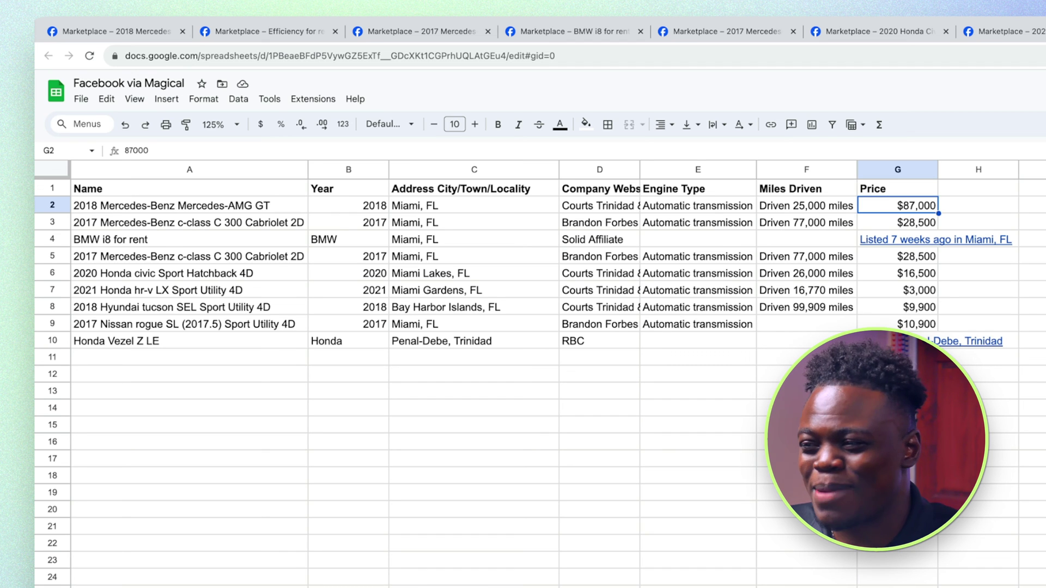